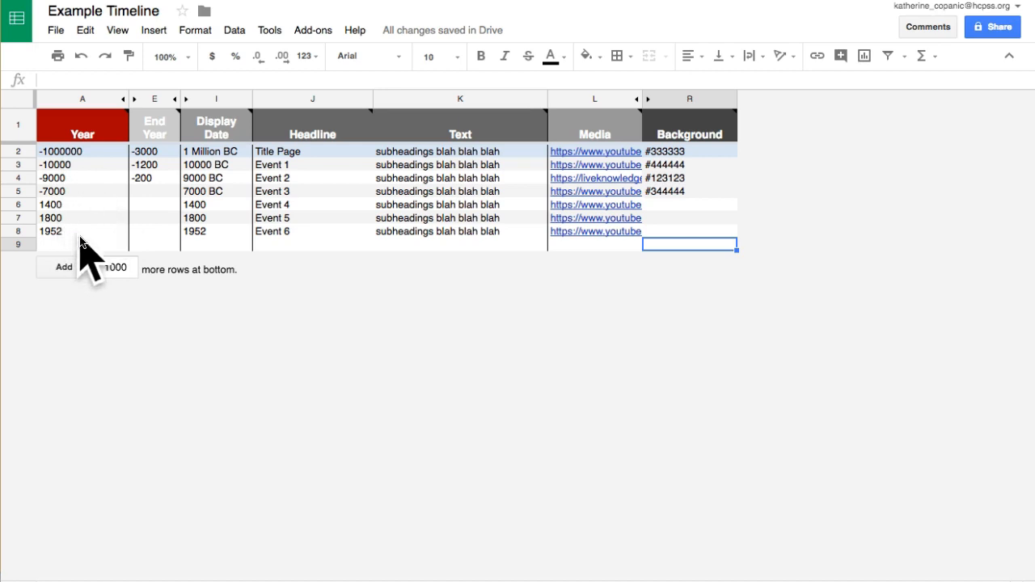
# - Enter the title row's year in cell A2 as the plain number -1000000
pyautogui.click(60, 157)
pyautogui.write('-1 million')
pyautogui.press('BackSpace')
pyautogui.press('BackSpace')
pyautogui.press('BackSpace')
pyautogui.press('BackSpace')
pyautogui.press('BackSpace')
pyautogui.press('BackSpace')
pyautogui.press('BackSpace')
pyautogui.press('BackSpace')
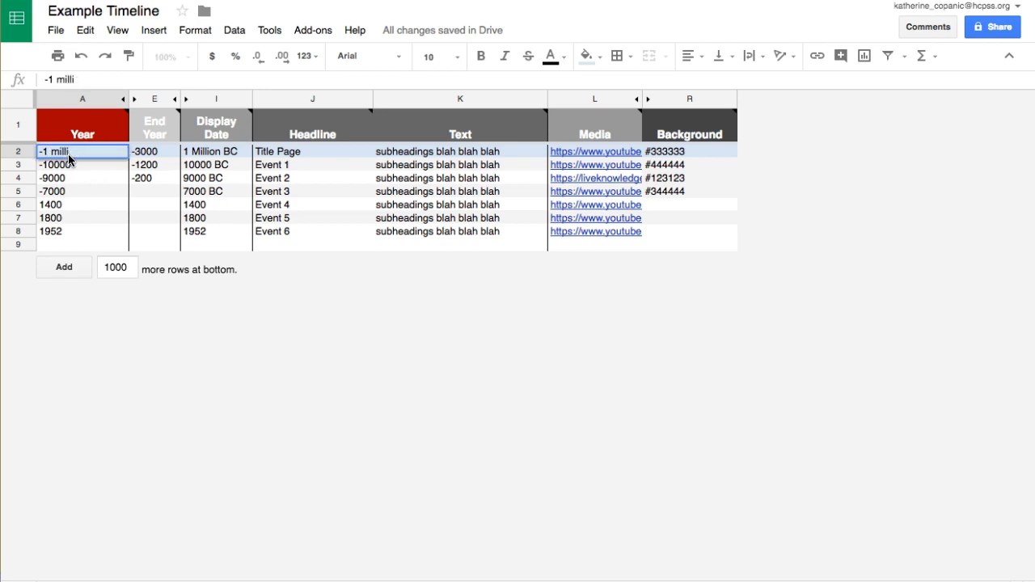
pyautogui.write('000000')
pyautogui.press('Return')
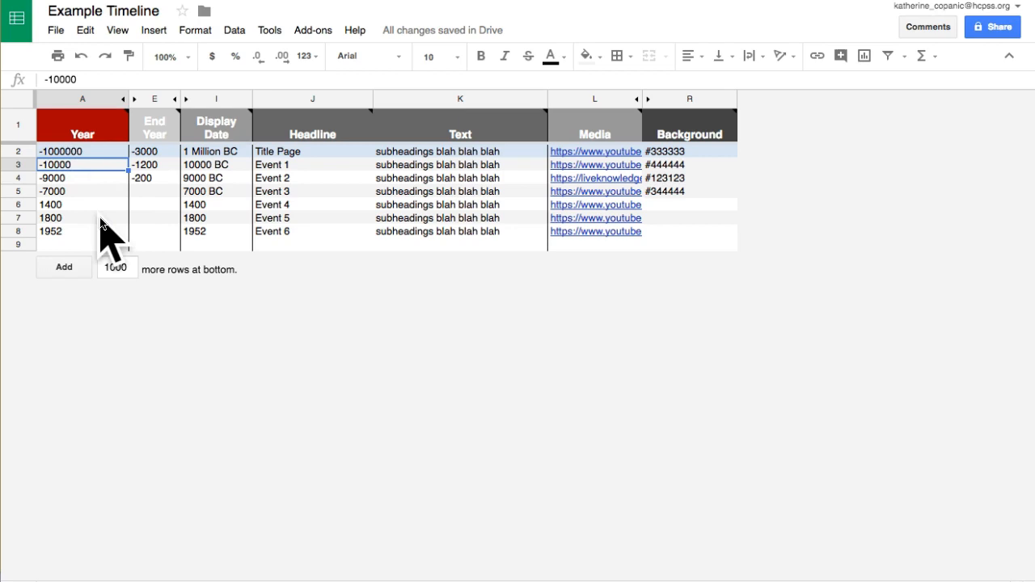
# - Inspect the End Year entry in row 4 and the Display Date entry of the title row
pyautogui.click(149, 178)
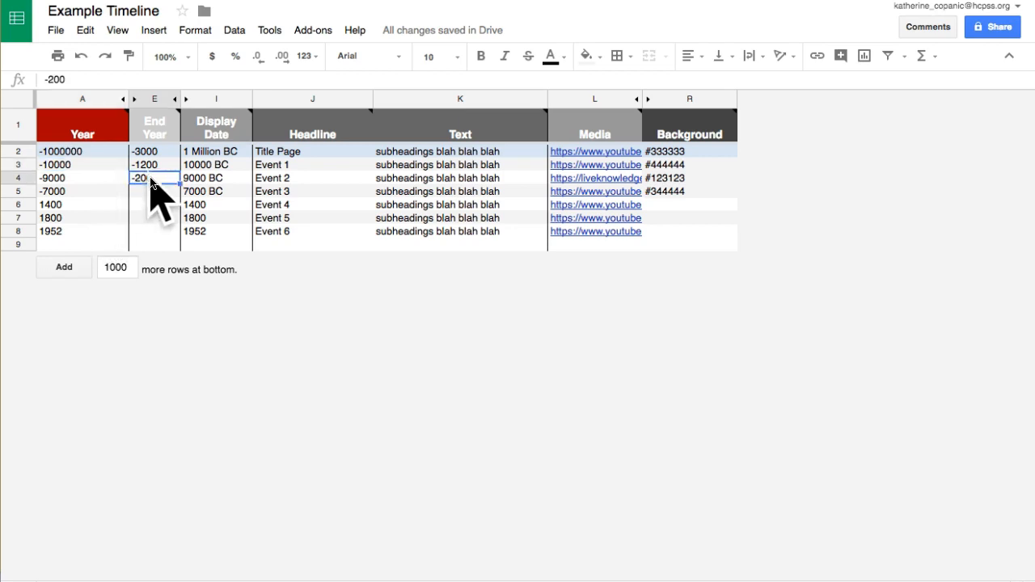
pyautogui.click(230, 154)
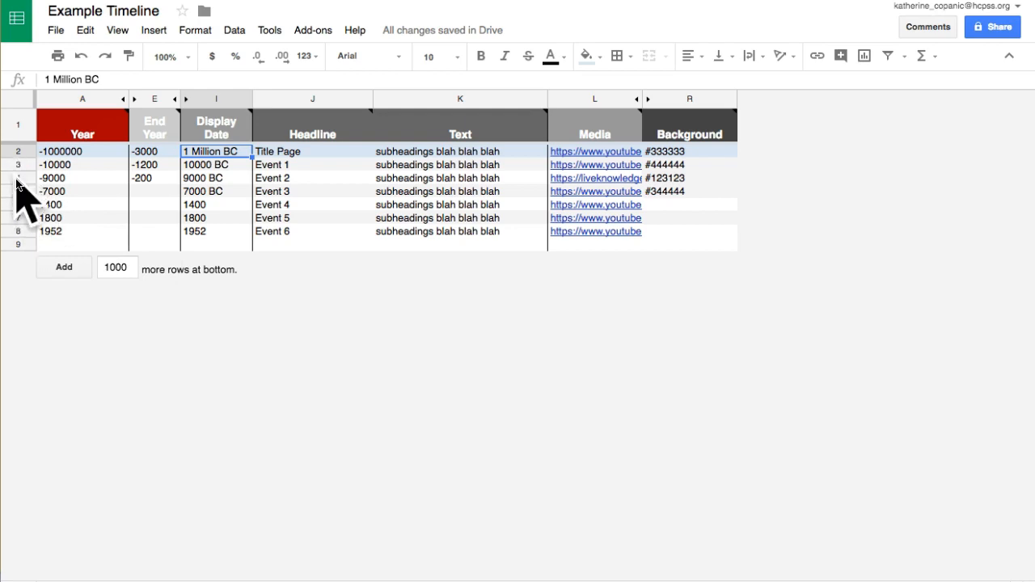
# - Append "in Middle East," to the year -9000 in cell A4
pyautogui.click(84, 181)
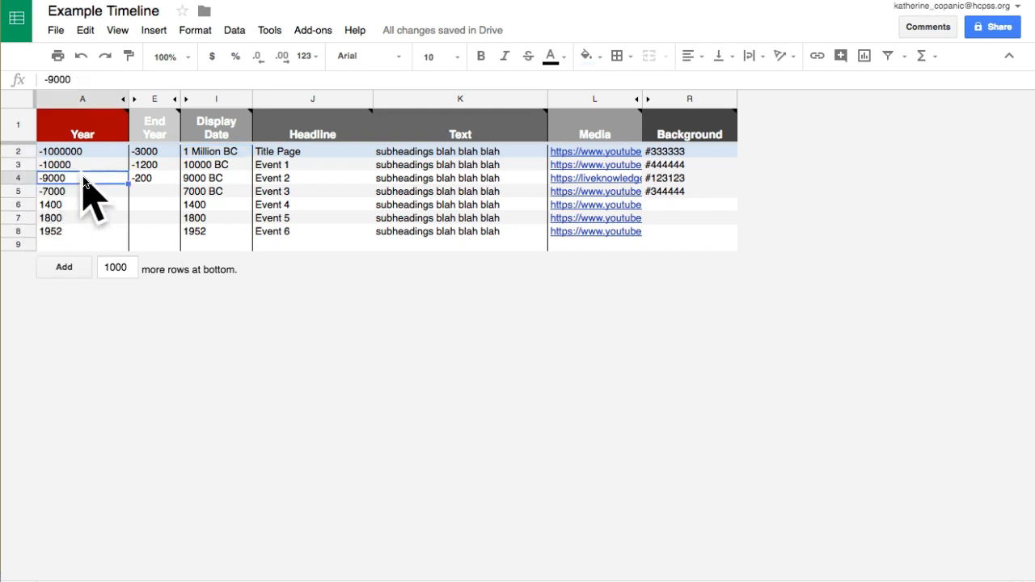
pyautogui.doubleClick(84, 181)
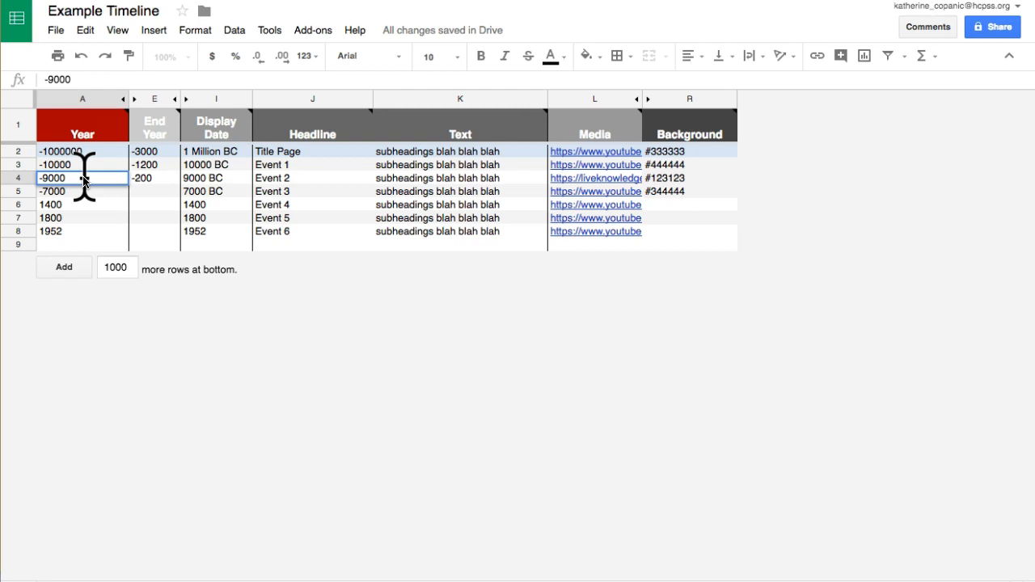
pyautogui.write('in')
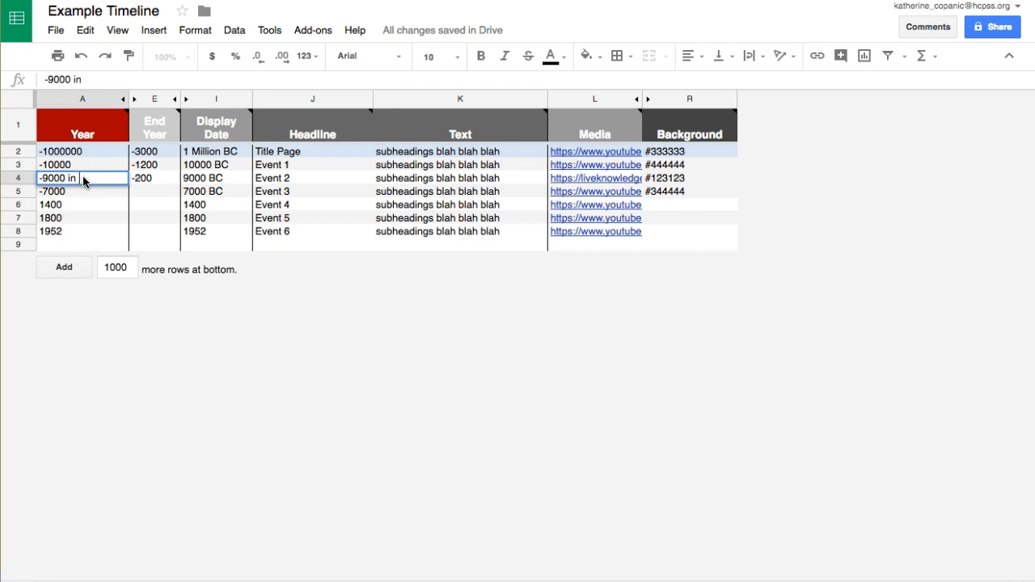
pyautogui.write(' Middle East,')
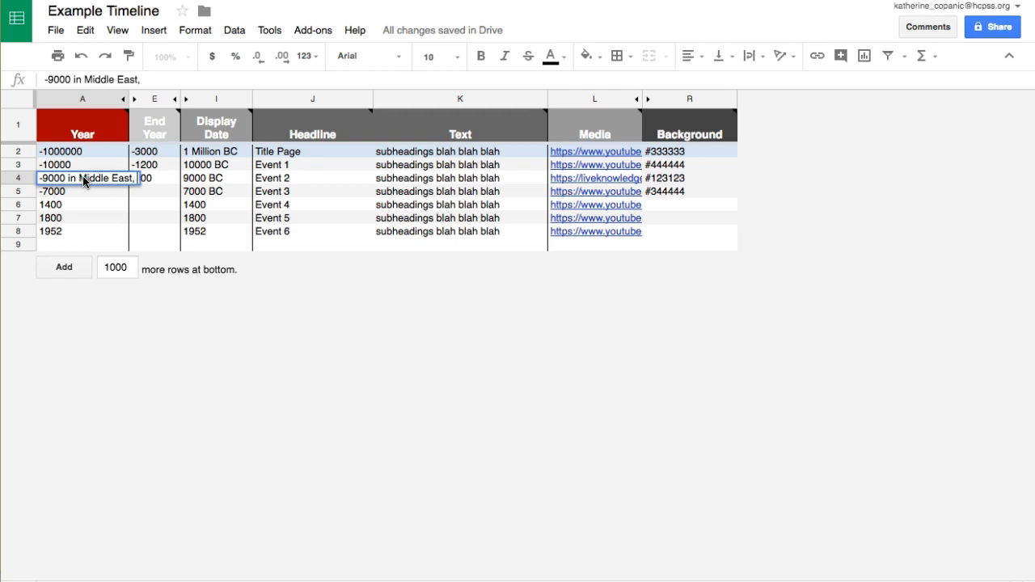
# - Remove the added place text from the year in cell A4, keeping only -9000
pyautogui.press('BackSpace')
pyautogui.press('BackSpace')
pyautogui.press('BackSpace')
pyautogui.press('BackSpace')
pyautogui.press('BackSpace')
pyautogui.press('BackSpace')
pyautogui.press('BackSpace')
pyautogui.press('BackSpace')
pyautogui.press('BackSpace')
pyautogui.press('BackSpace')
pyautogui.press('BackSpace')
pyautogui.press('BackSpace')
pyautogui.press('BackSpace')
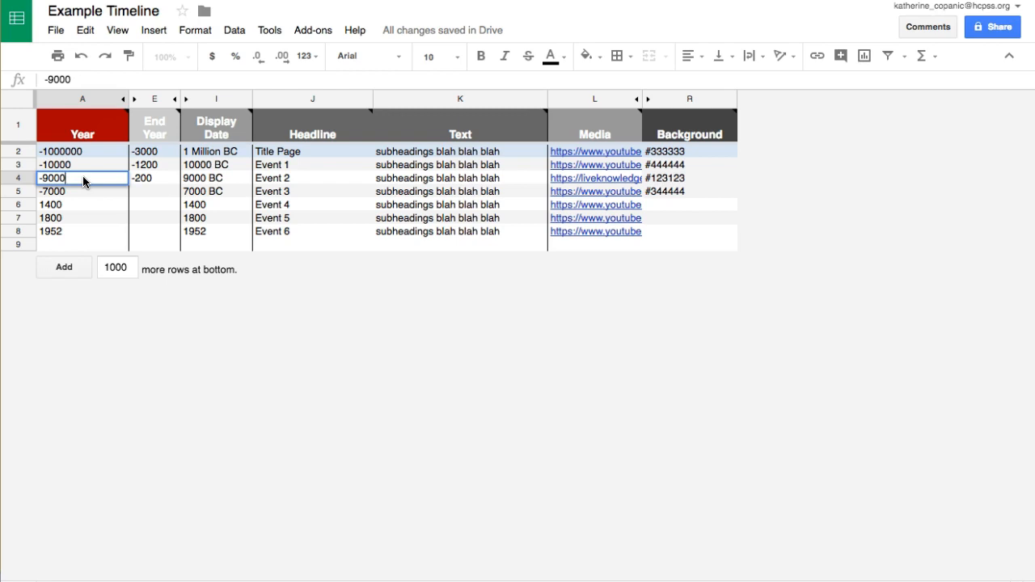
pyautogui.press('Return')
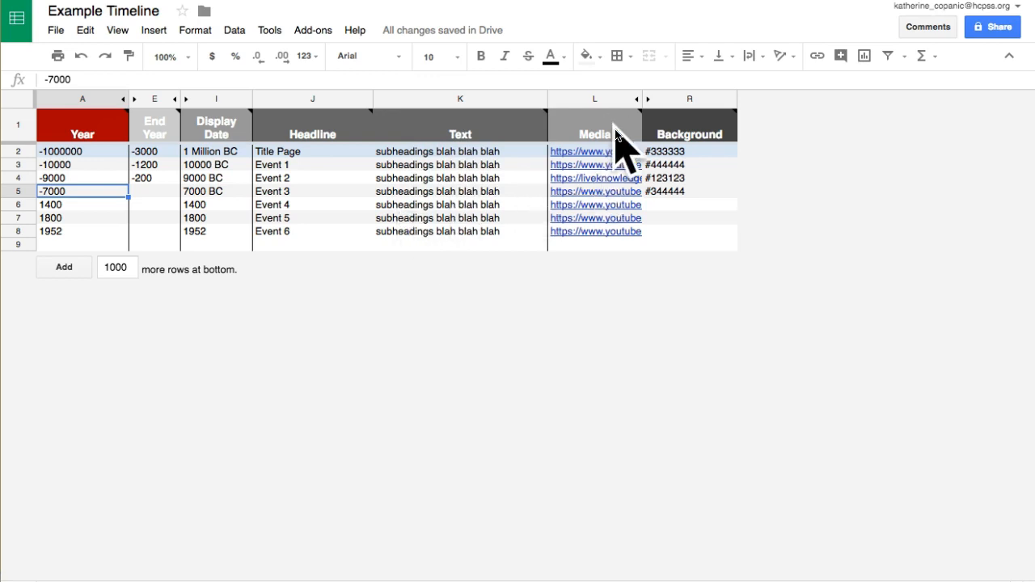
# - Publish the entire spreadsheet to the web as a web page and close the publishing dialog
pyautogui.moveTo(616, 141)
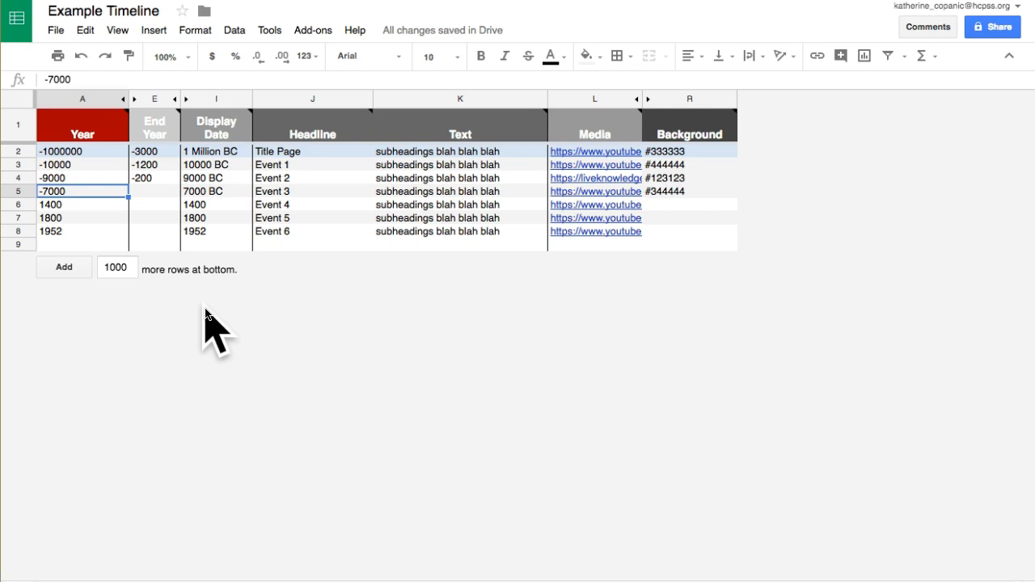
pyautogui.click(58, 31)
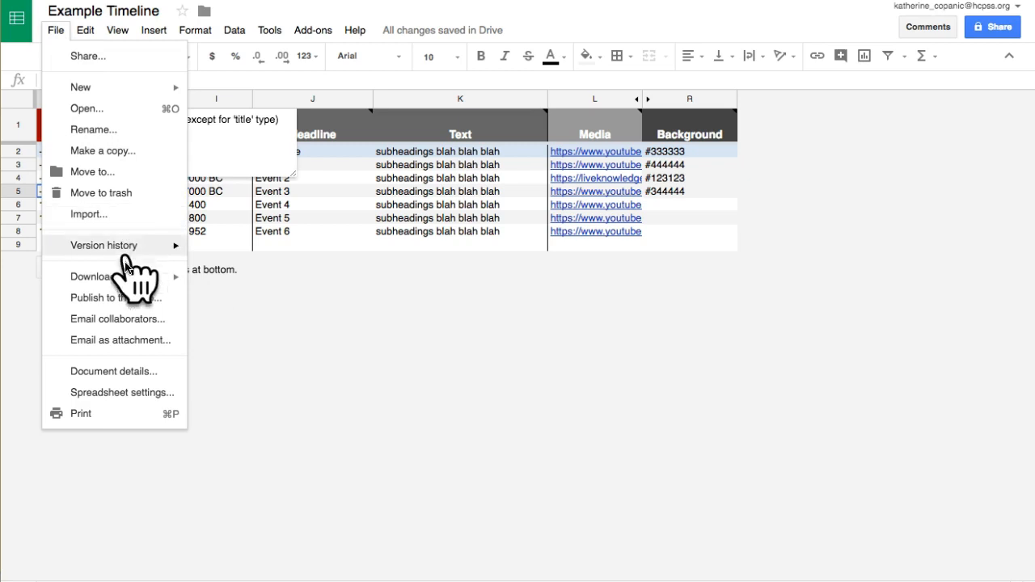
pyautogui.click(162, 302)
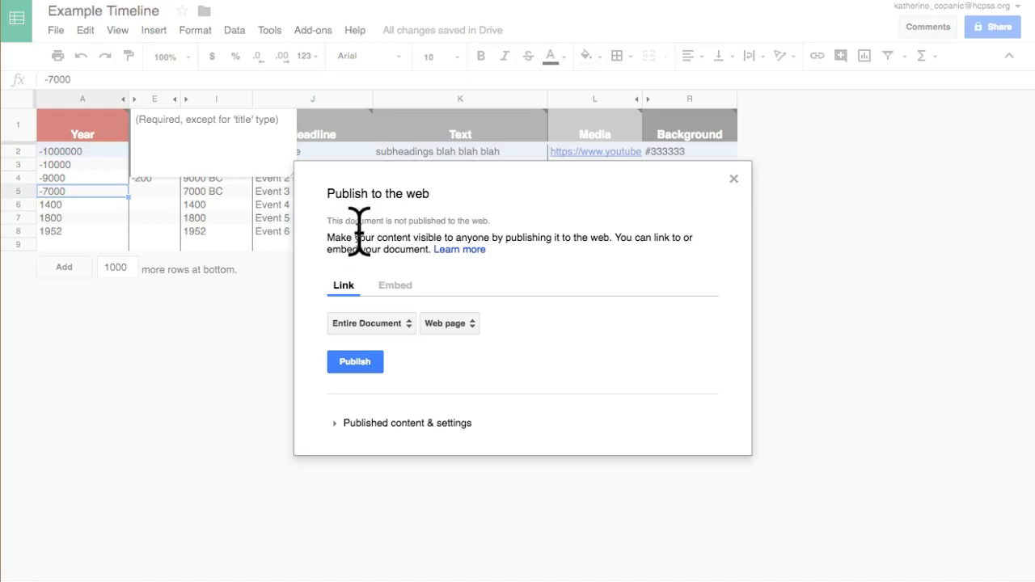
pyautogui.click(373, 365)
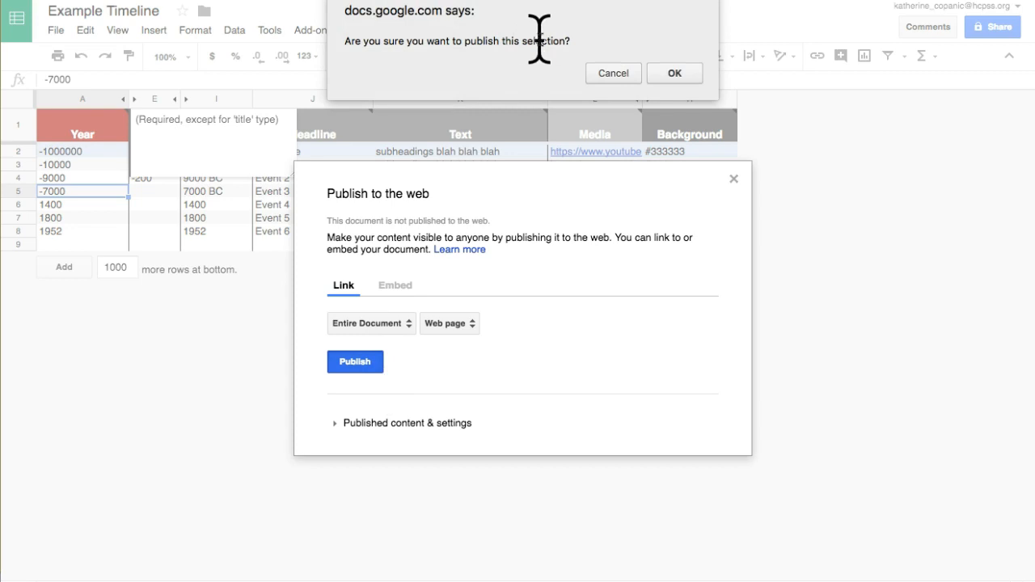
pyautogui.click(682, 81)
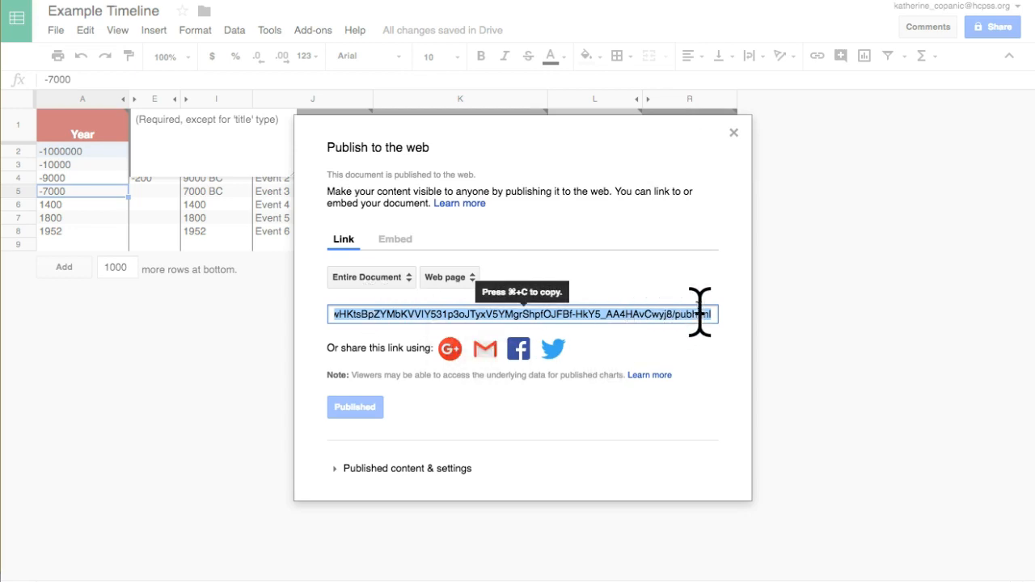
pyautogui.click(734, 136)
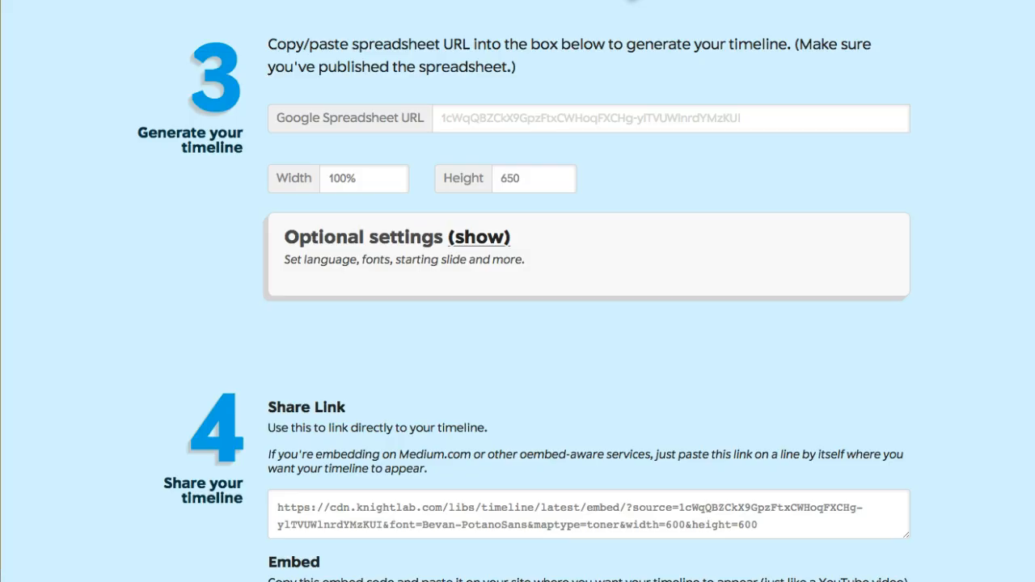
# - Copy the spreadsheet's own edit URL and paste it as the Google Spreadsheet URL on the TimelineJS generator page
pyautogui.scroll(3, 142, 279)
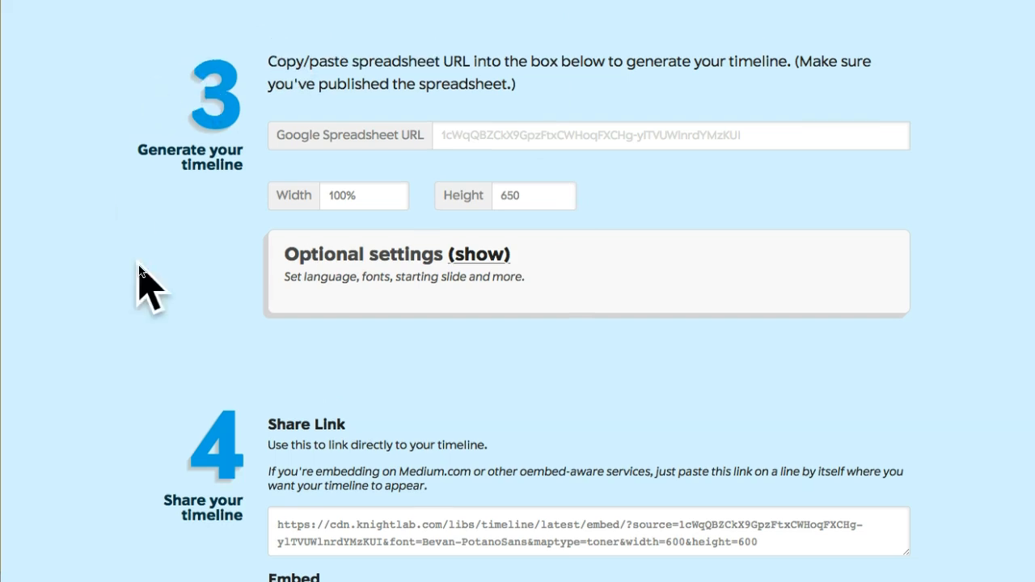
pyautogui.scroll(-3, 139, 275)
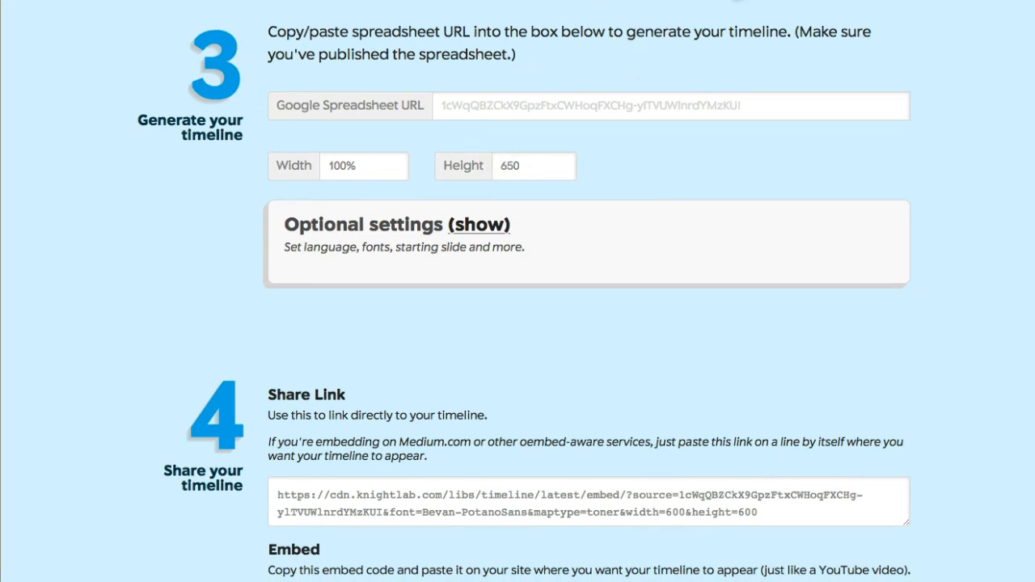
pyautogui.click(726, 0)
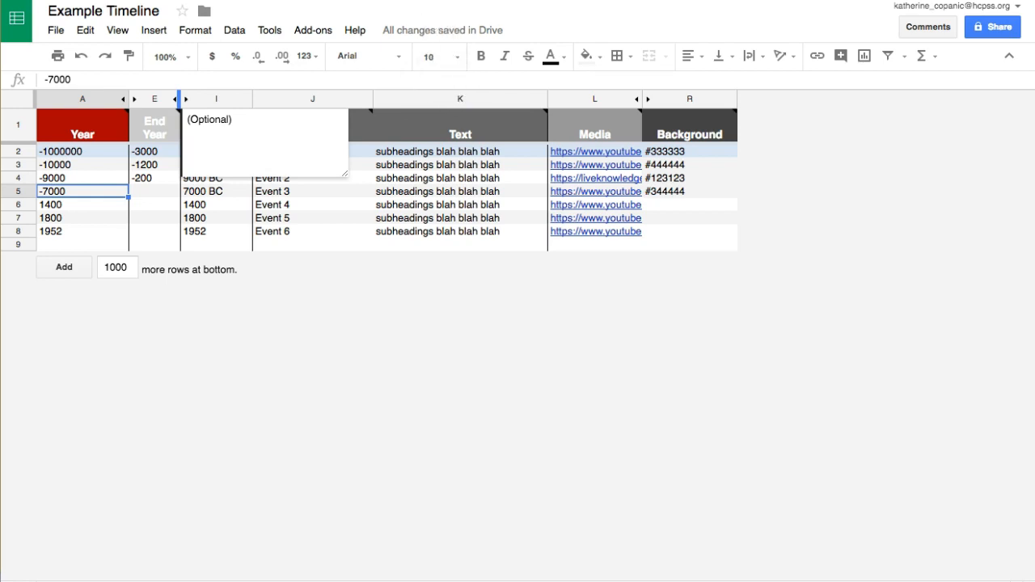
pyautogui.write('https://www.arrowhead-equipment.com/store/p557/Ultralite_Gaiters.html')
pyautogui.press('super+z')
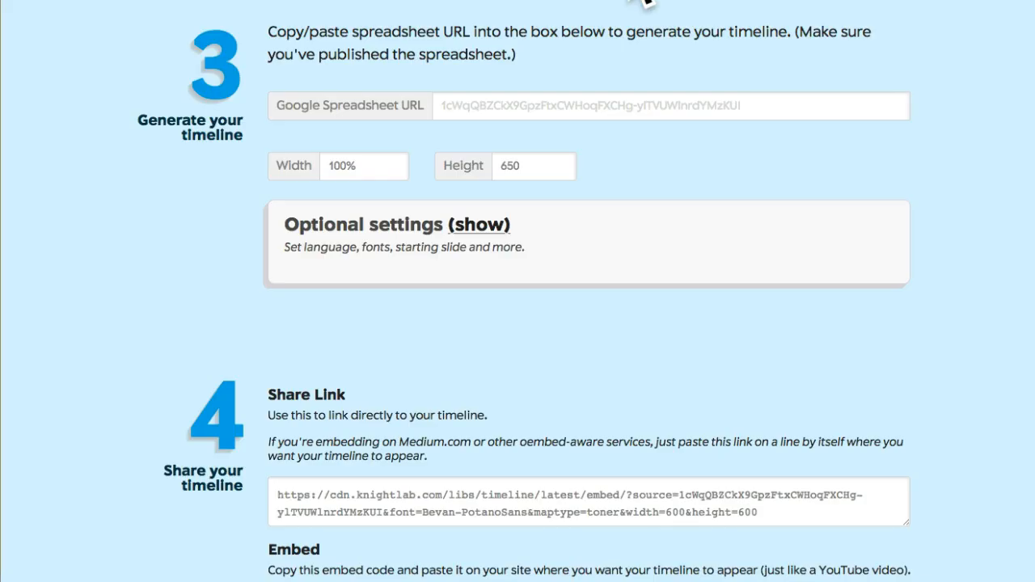
pyautogui.click(497, 103)
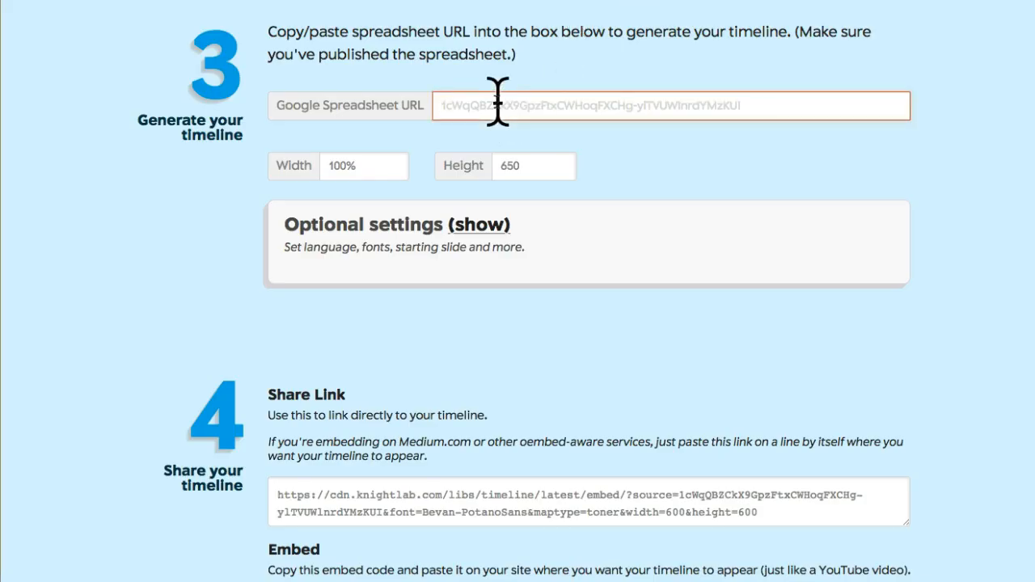
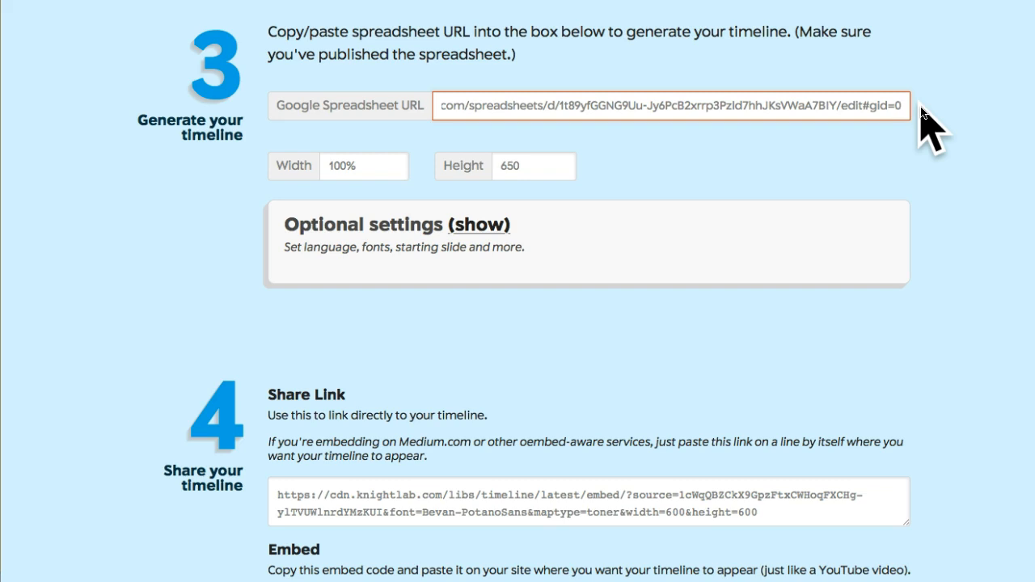
# - Show the optional settings and review the language, fonts, start slide, zoom level and miscellaneous options
pyautogui.scroll(-1, 706, 243)
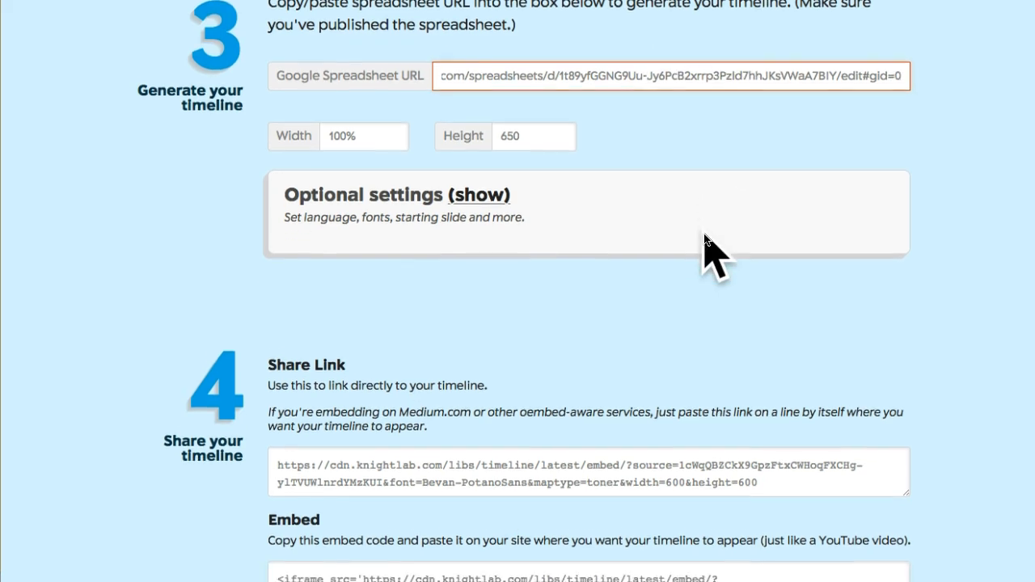
pyautogui.scroll(-1, 706, 243)
pyautogui.click(485, 167)
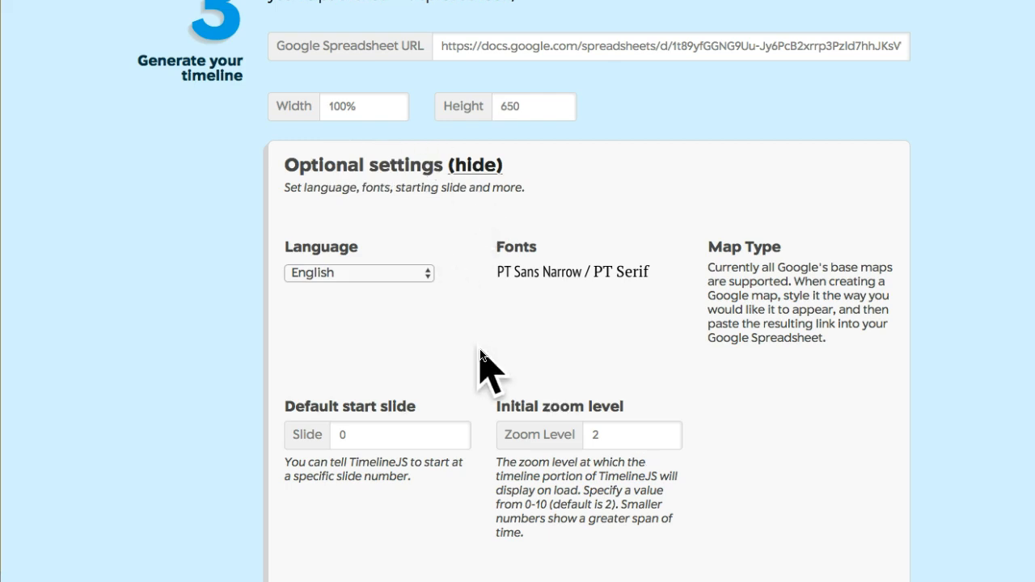
pyautogui.scroll(-3, 639, 299)
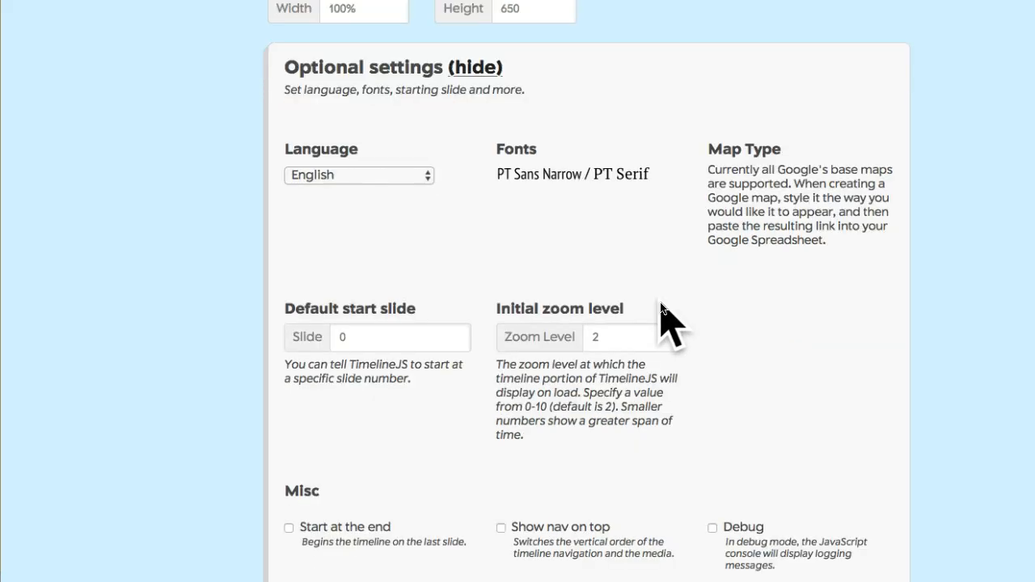
pyautogui.scroll(-5, 661, 311)
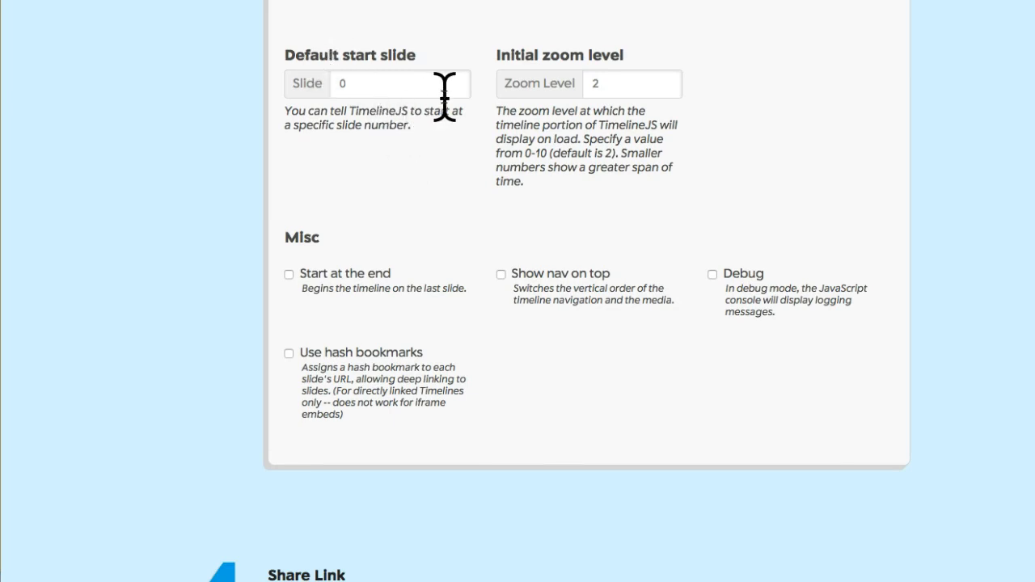
pyautogui.scroll(-2, 596, 279)
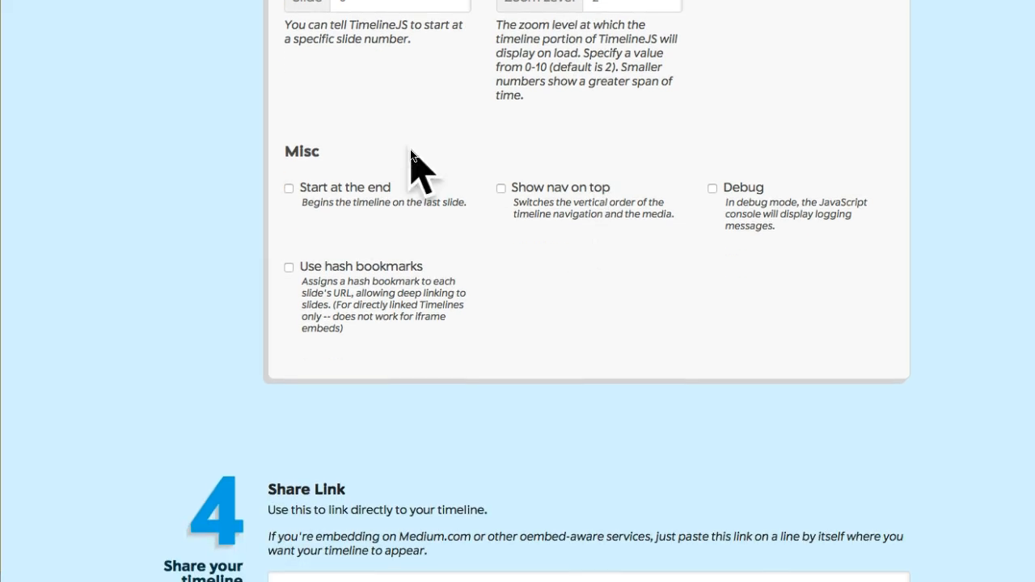
# - Open the timeline preview in a new window and advance through the slides from the title page to Event 6
pyautogui.scroll(-5, 666, 404)
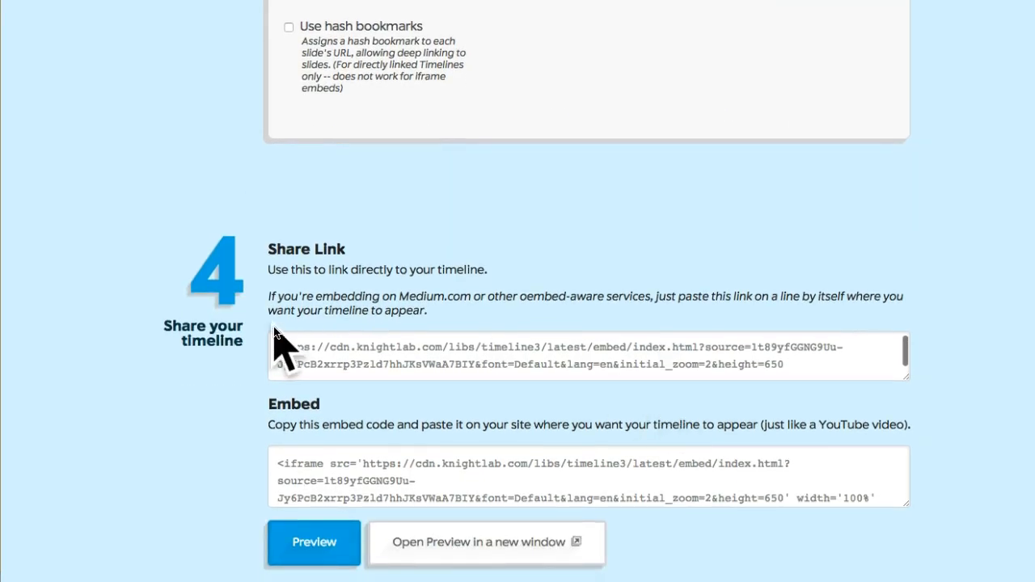
pyautogui.scroll(-3, 150, 397)
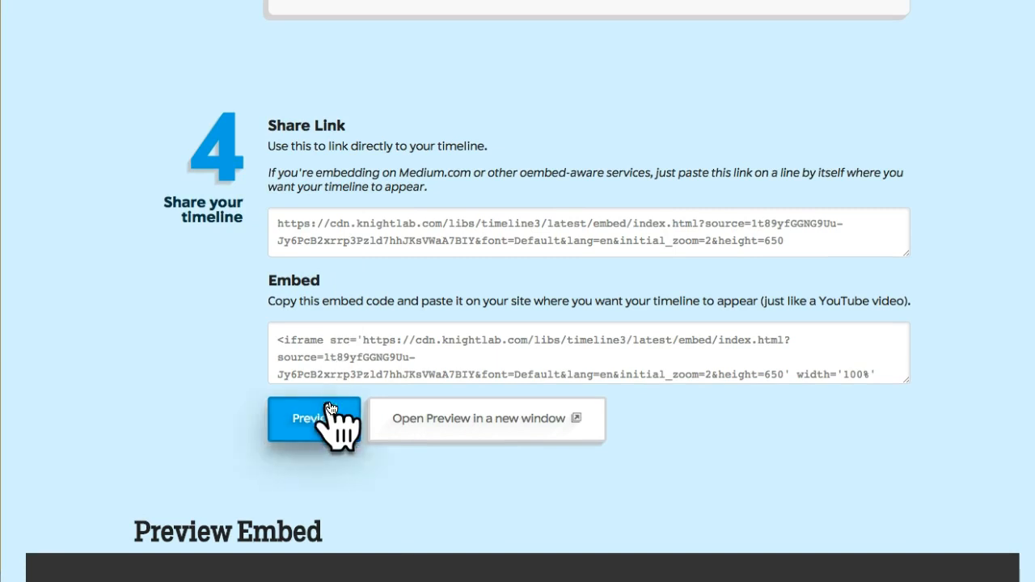
pyautogui.click(461, 421)
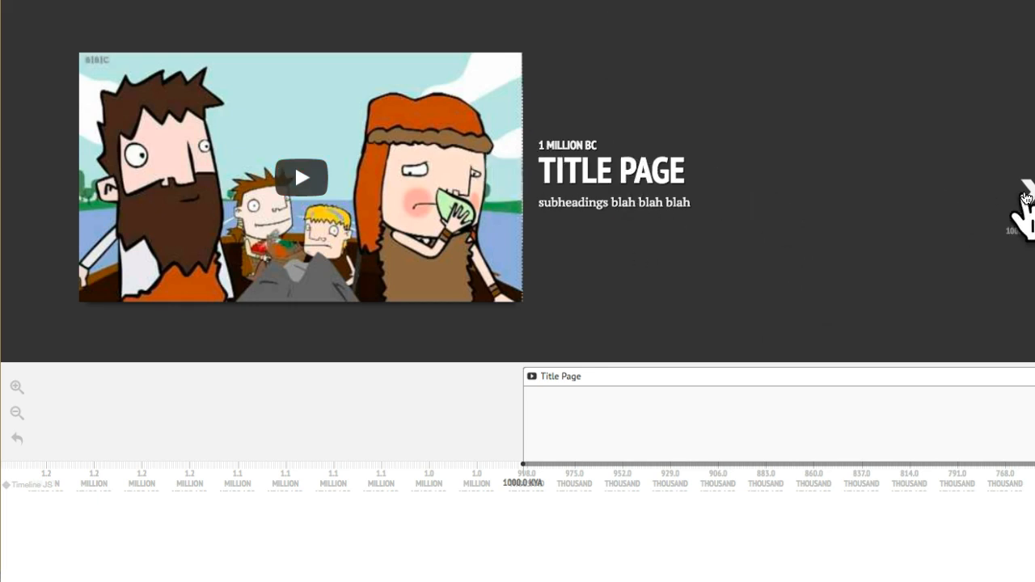
pyautogui.click(1024, 192)
pyautogui.click(1024, 194)
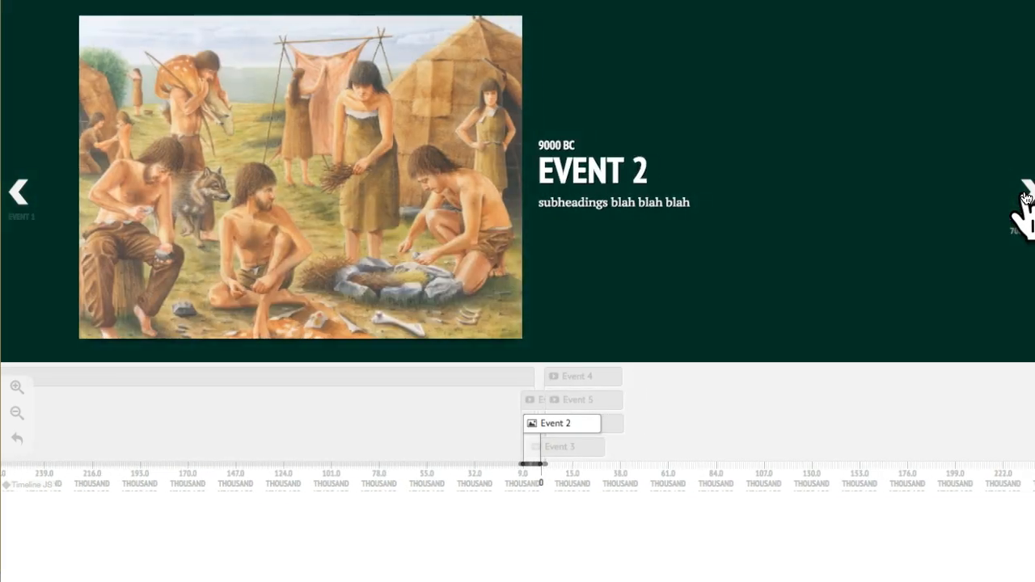
pyautogui.click(1024, 194)
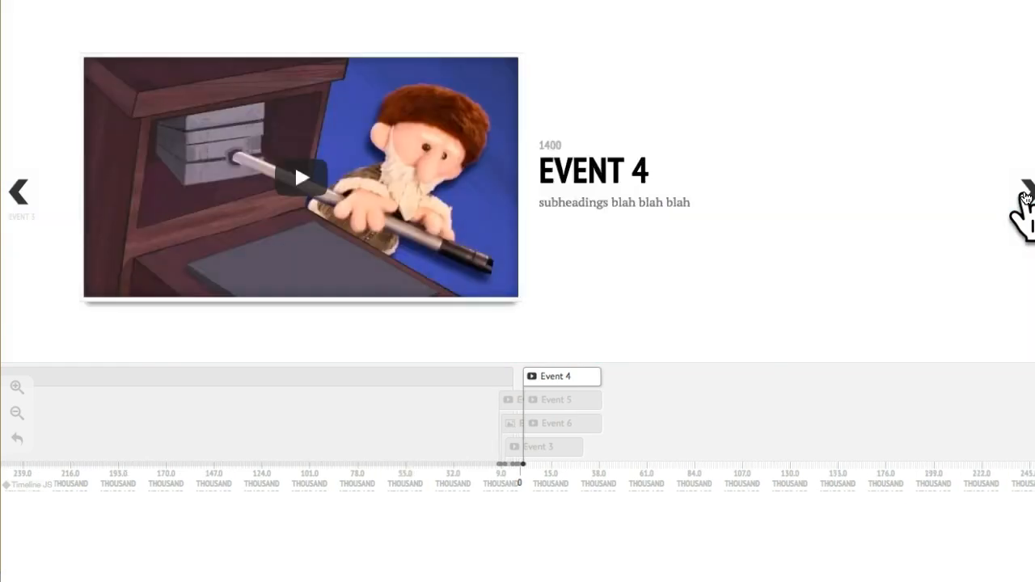
pyautogui.click(1024, 194)
pyautogui.click(1024, 194)
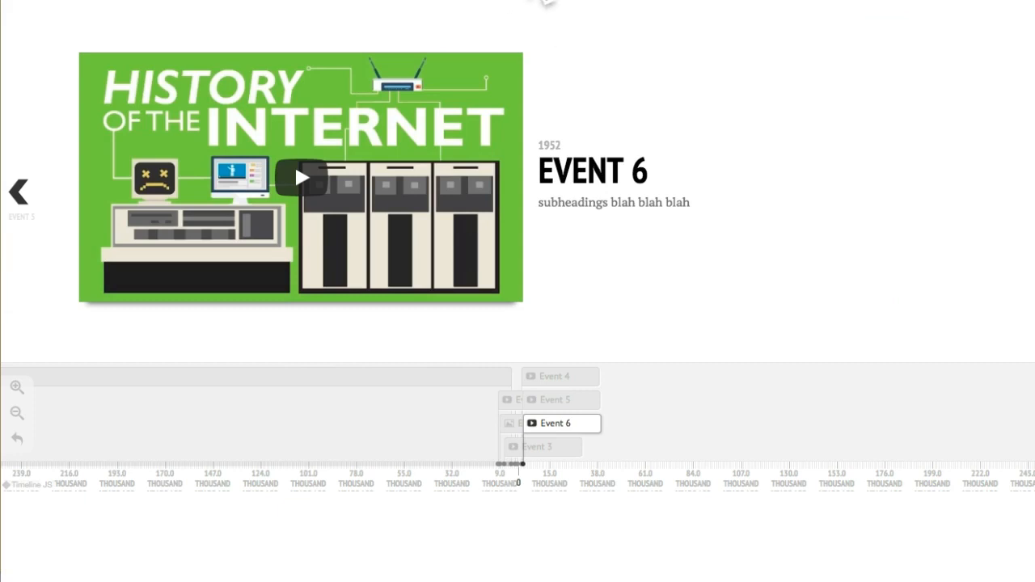
# - Return to the TimelineJS generator page and select the timeline's full share link
pyautogui.click(574, 1)
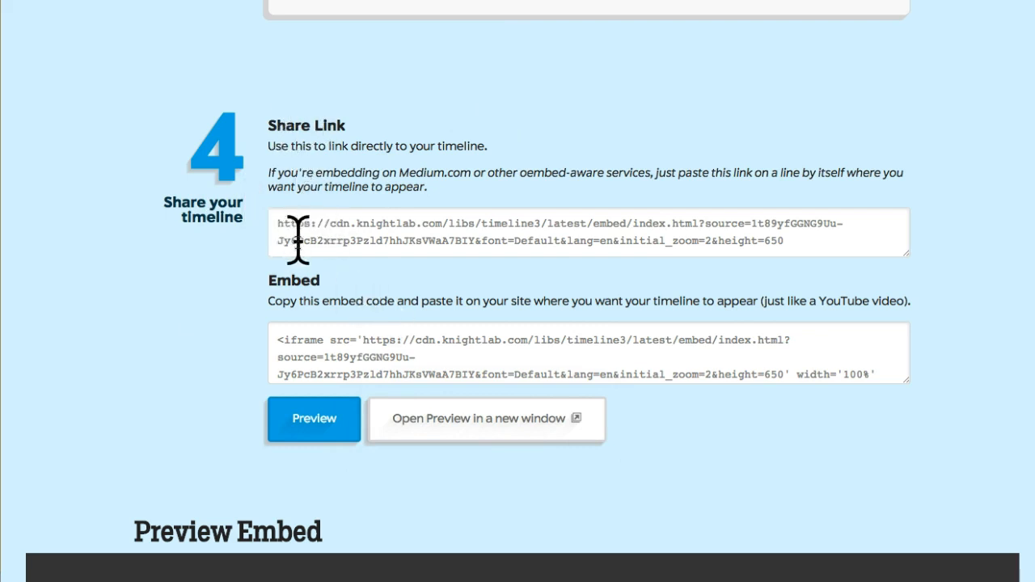
pyautogui.moveTo(275, 223); pyautogui.dragTo(842, 241)
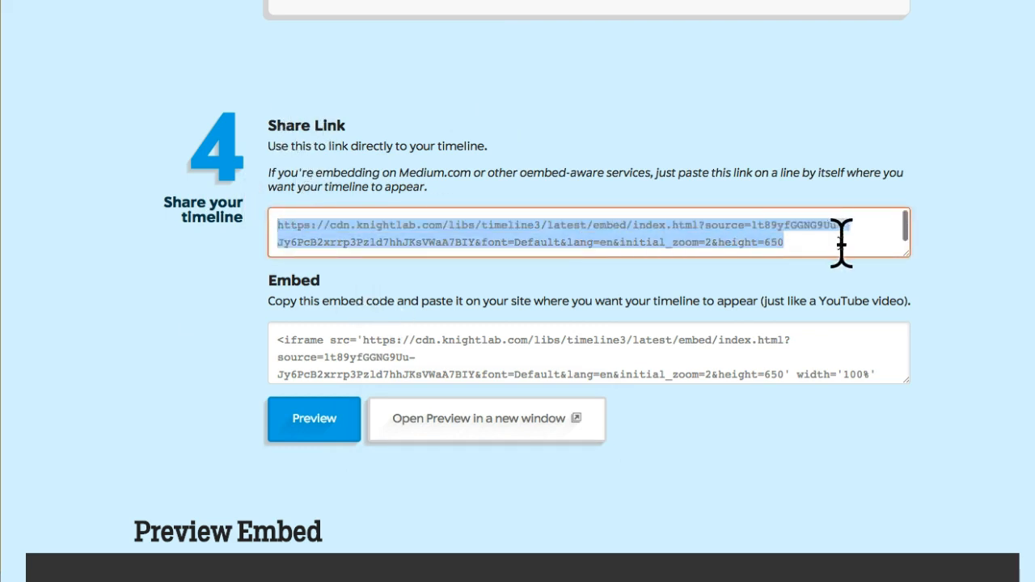